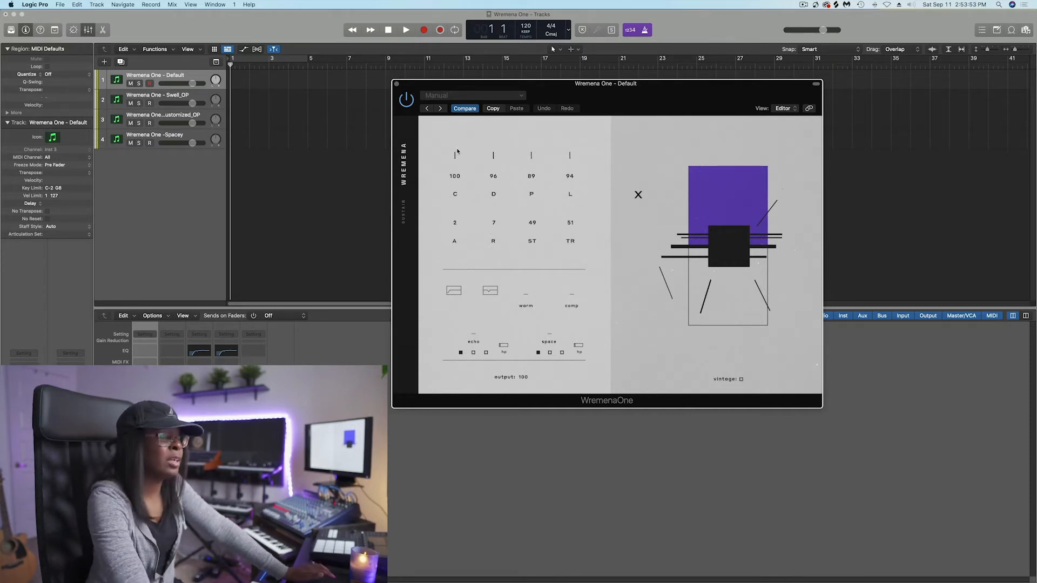
Drag the Wremena One C slider down from 100 to 88
left_click_drag(456, 153, 453, 185)
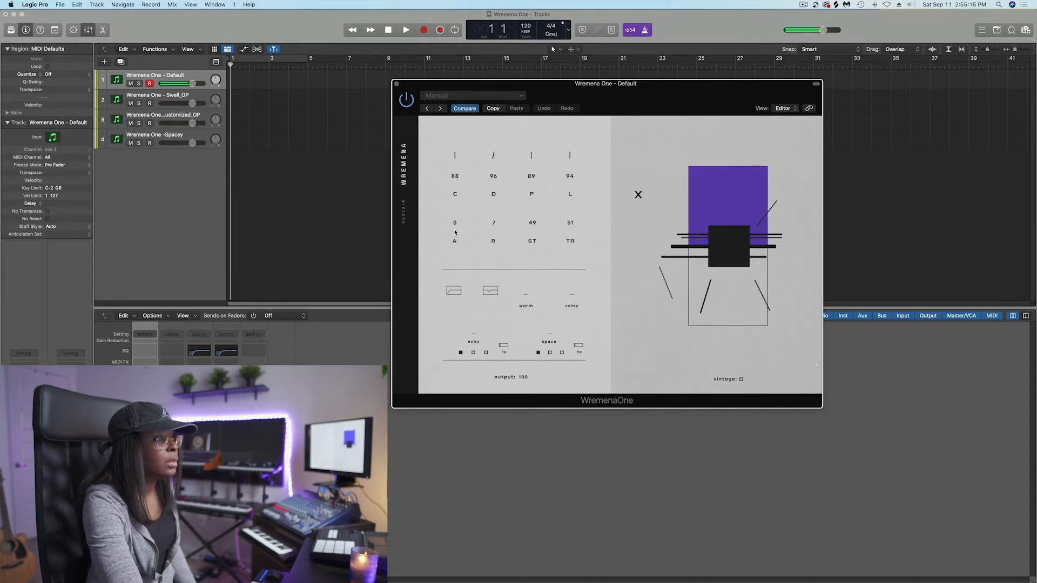
Set Wremena One's A to 0, ST to 51 and TR to 100
left_click_drag(455, 225, 458, 171)
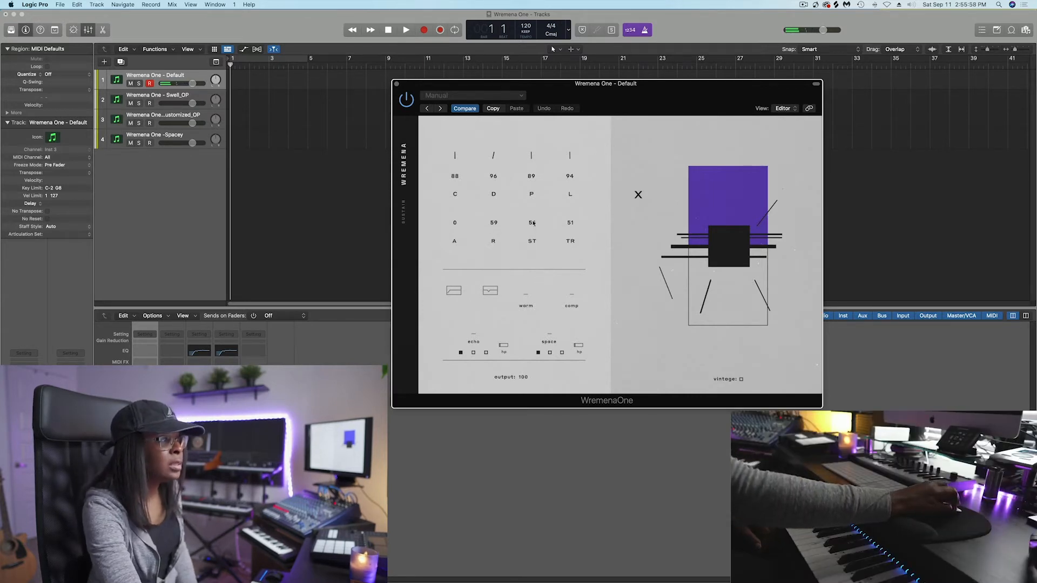
left_click_drag(534, 224, 532, 232)
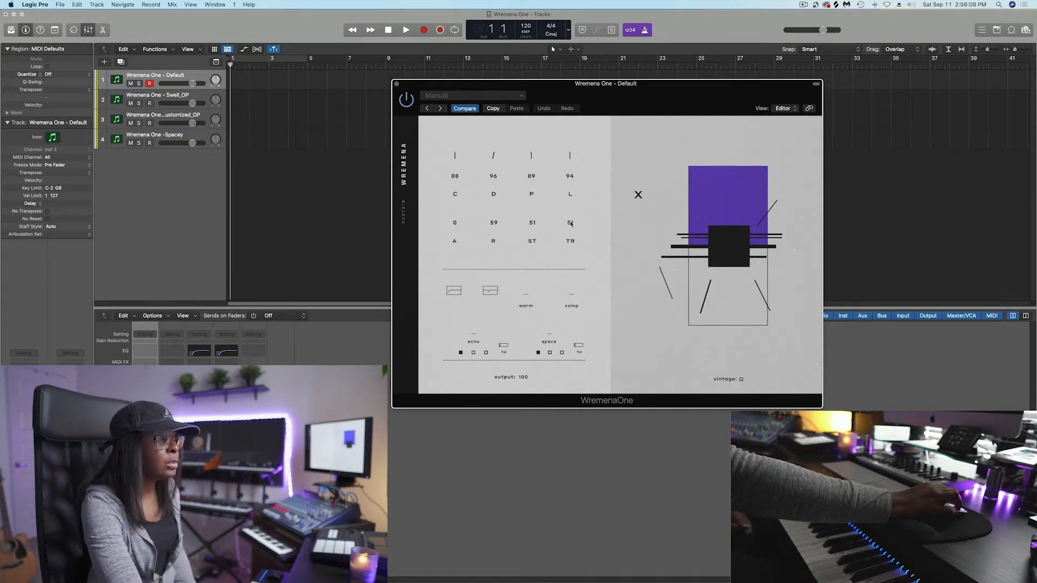
left_click_drag(569, 222, 573, 140)
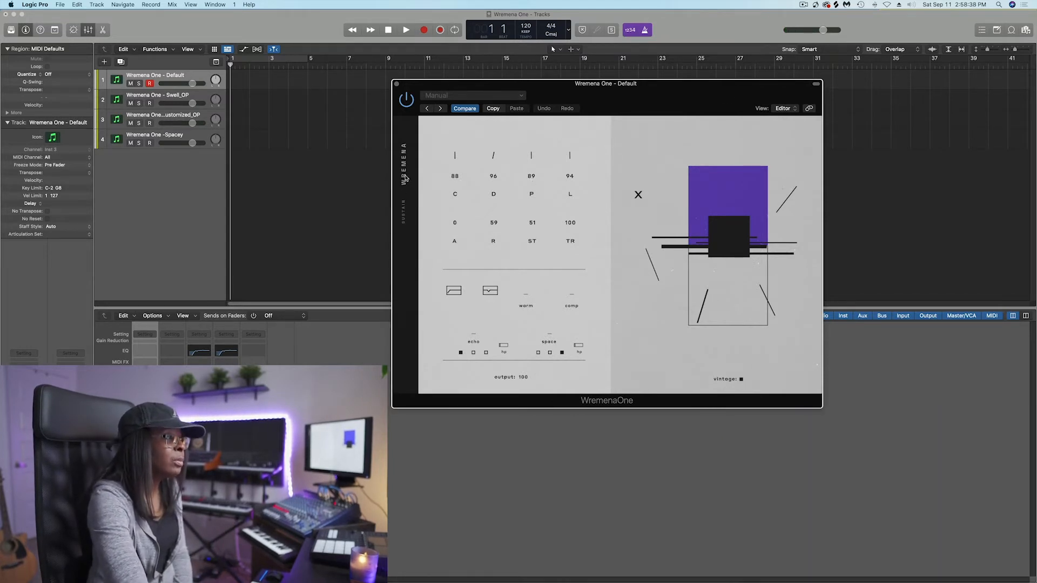
Switch Wremena One's playing style to Sustain on its settings page
left_click(404, 170)
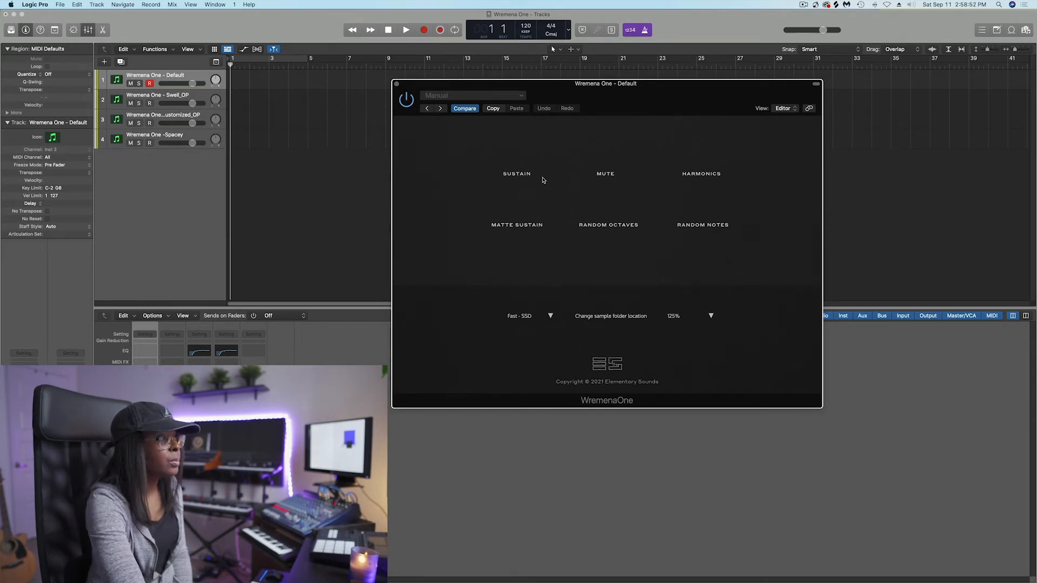
left_click(521, 176)
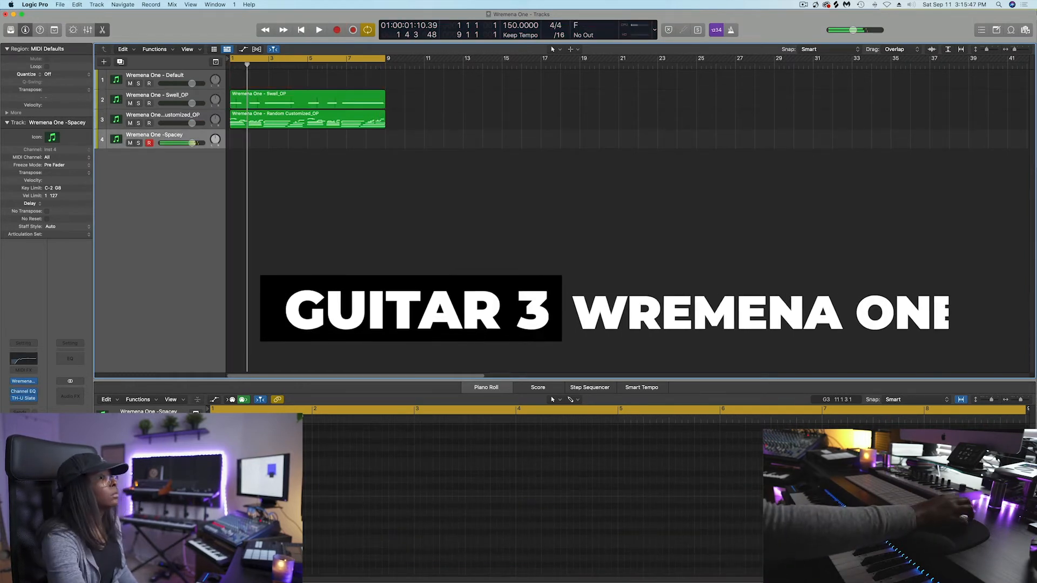
Lower the Spacey track's fader to -4.2 dB and start recording the MODO BASS part
left_click_drag(194, 143, 183, 145)
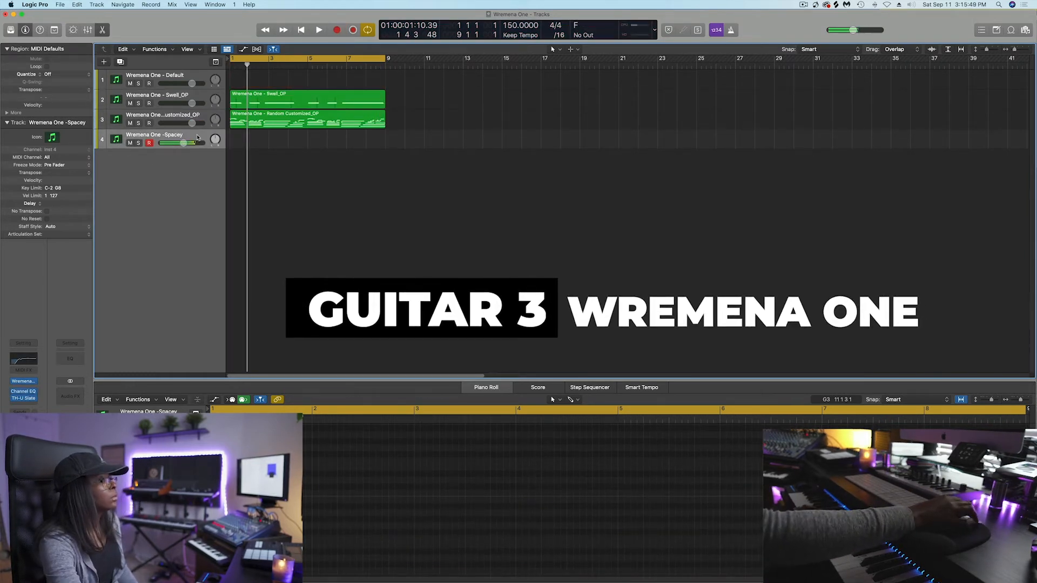
left_click(337, 29)
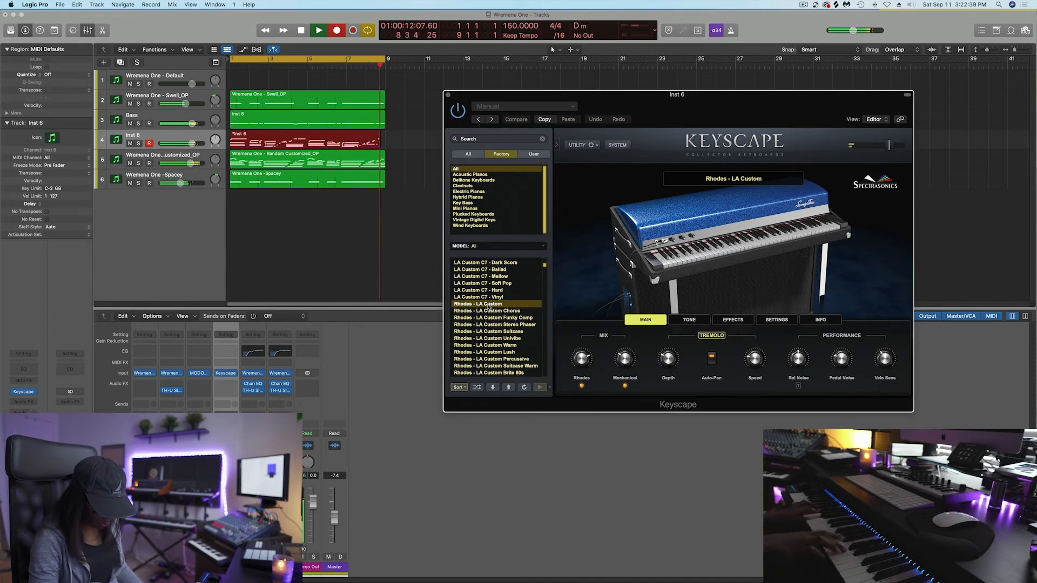
Stop the Rhodes - LA Custom take on Inst 6 and close the Keyscape window
key("space")
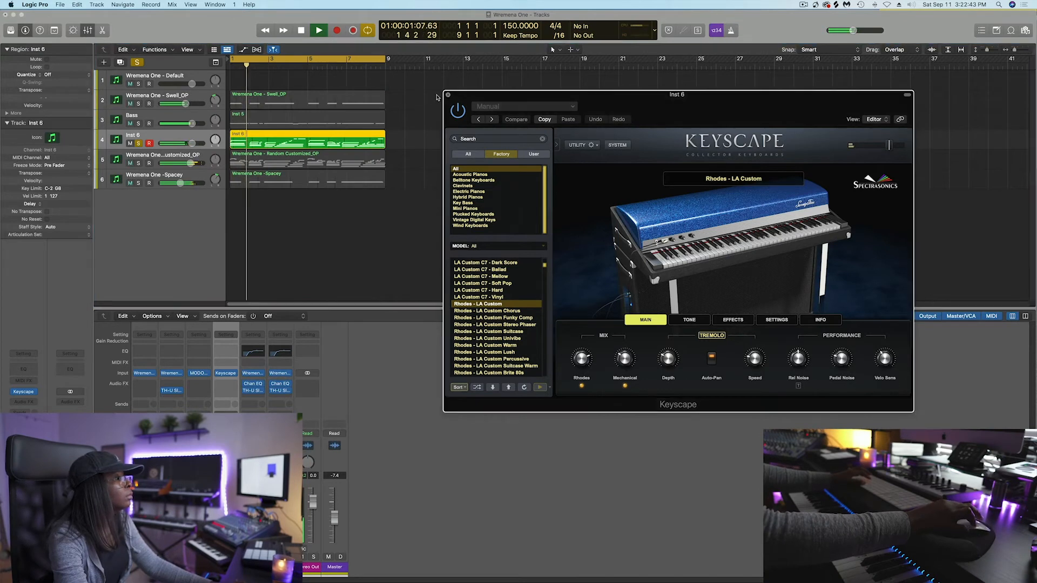
key("cmd+w")
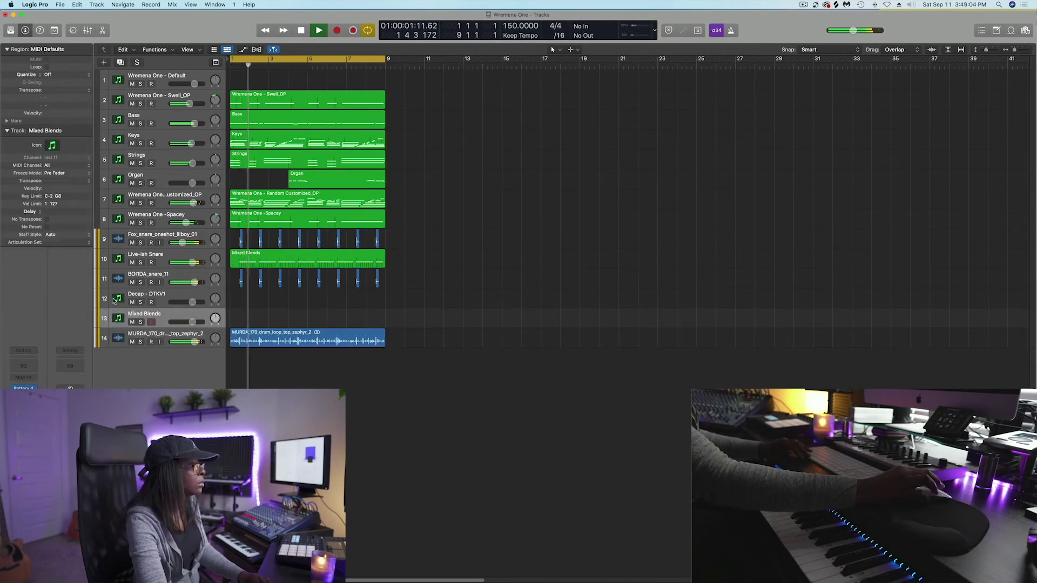
Move the MURDA loop track up to row 12 and start recording on Decap - DTKV1
left_click(114, 301)
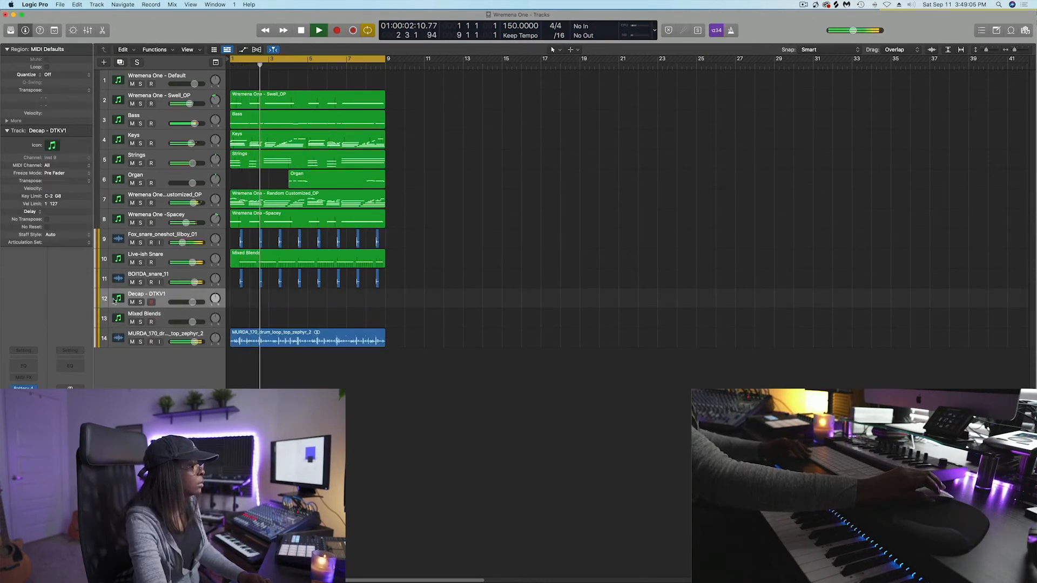
left_click_drag(118, 341, 118, 298)
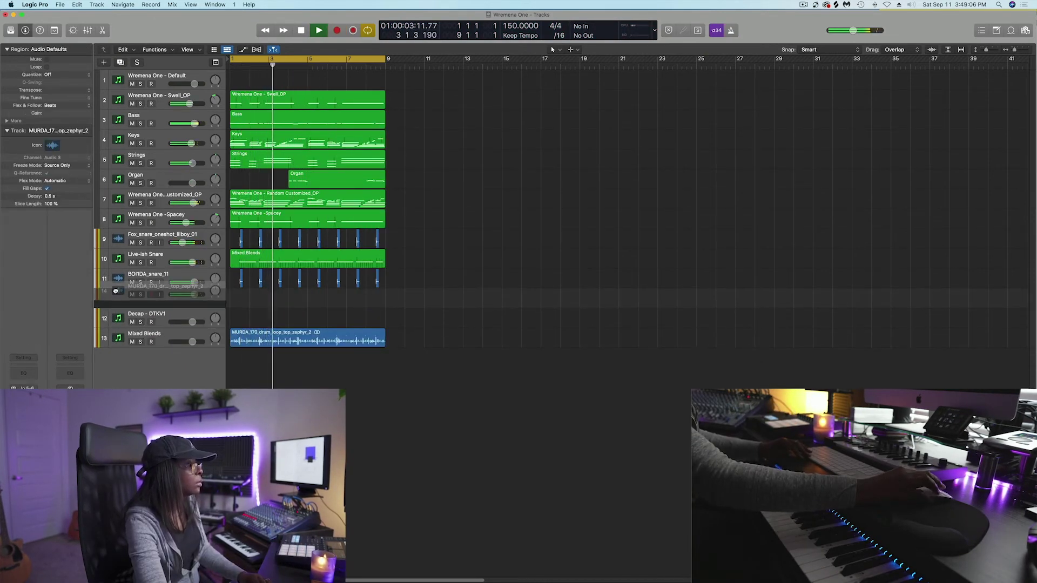
left_click(114, 322)
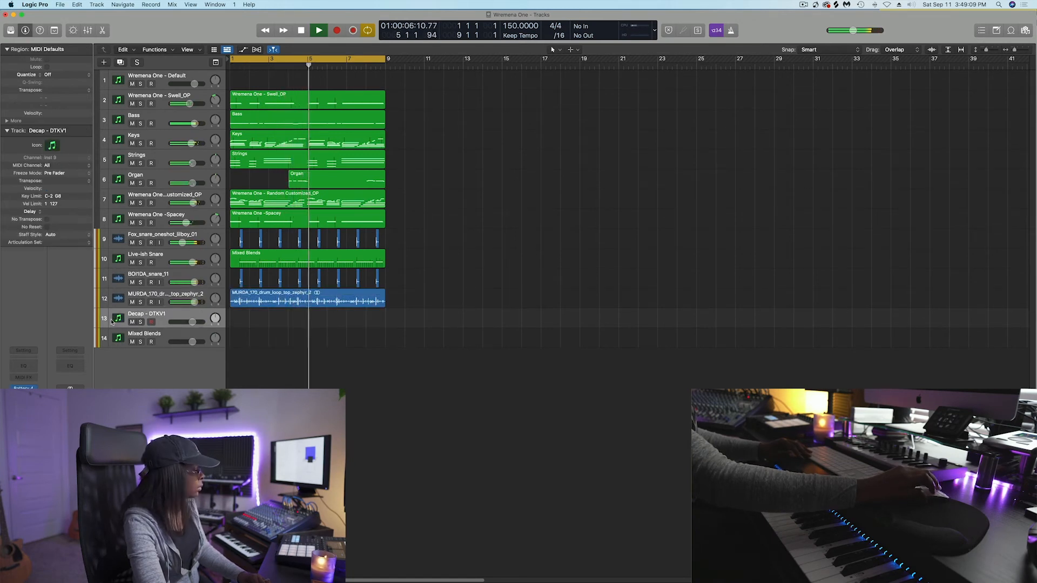
key("r")
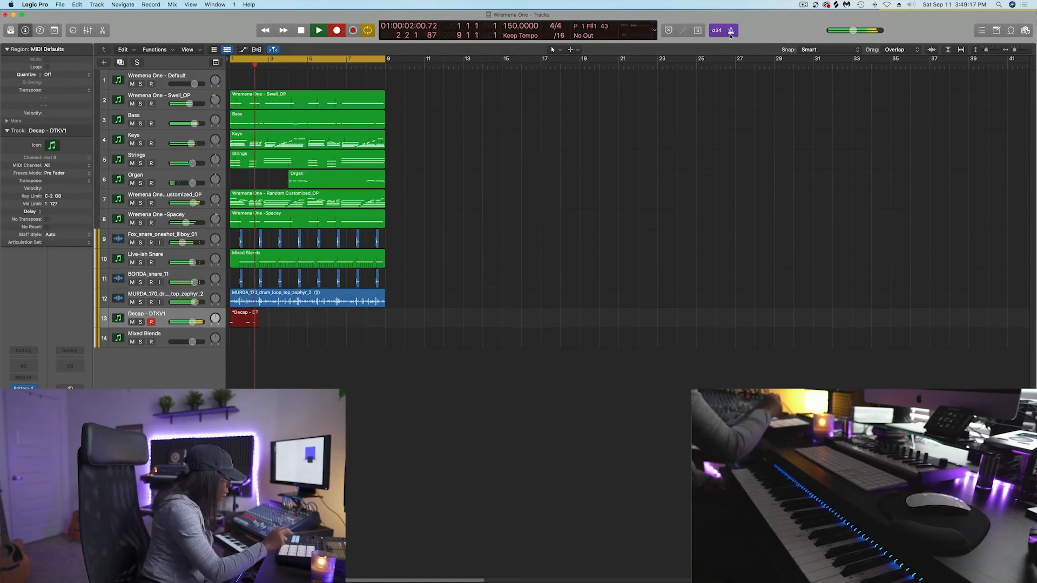